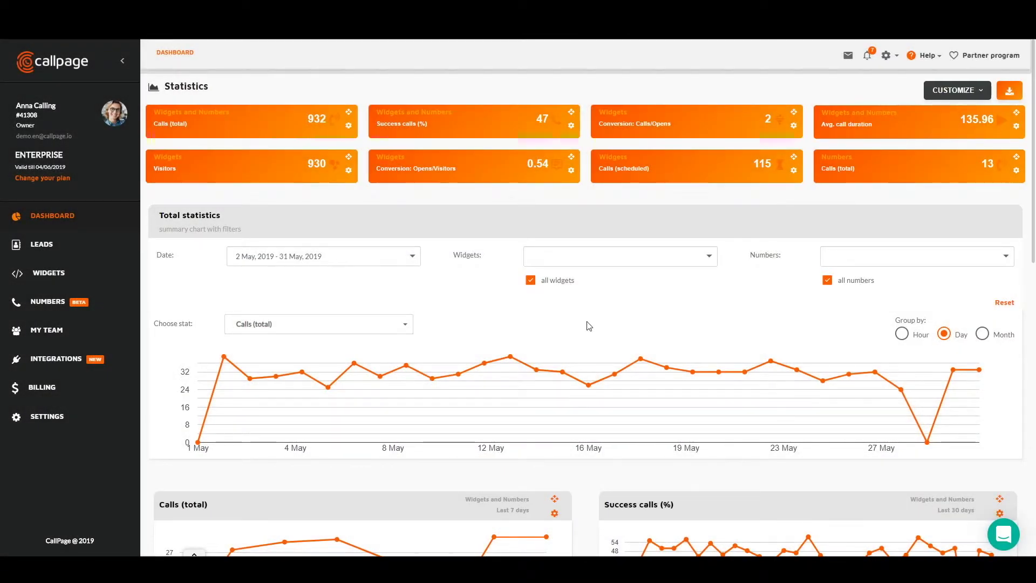
- Open the My Team consultants list from the left sidebar
{"action": "left_click", "coordinate": [46, 330]}
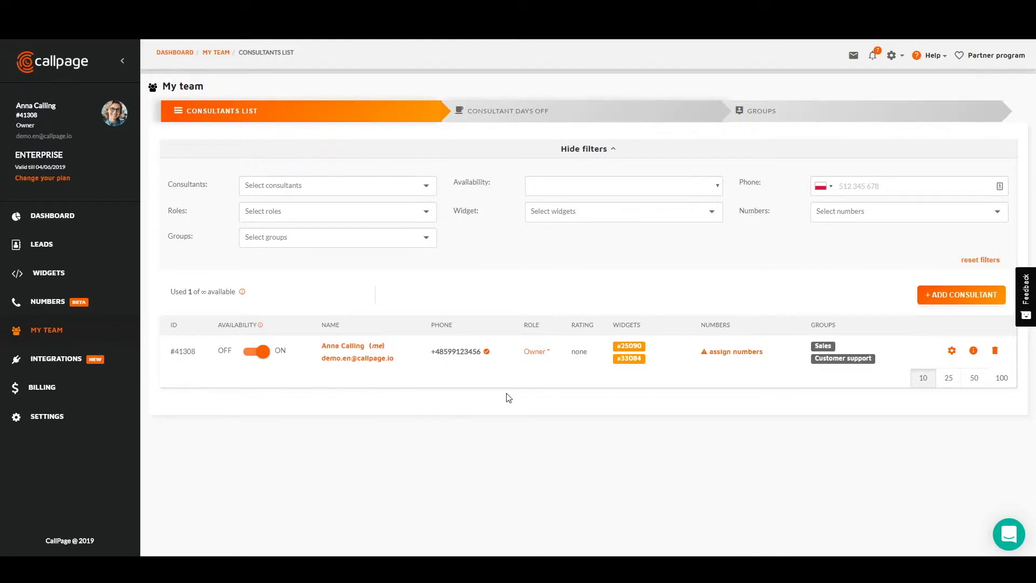
{"action": "left_click", "coordinate": [943, 295]}
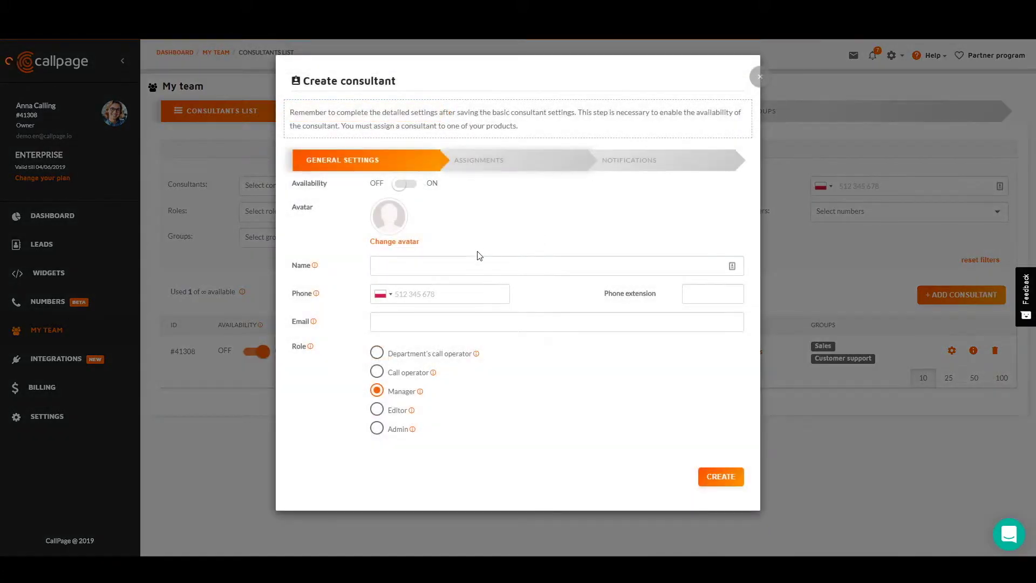
{"action": "left_click", "coordinate": [470, 264]}
{"action": "type", "text": "J"}
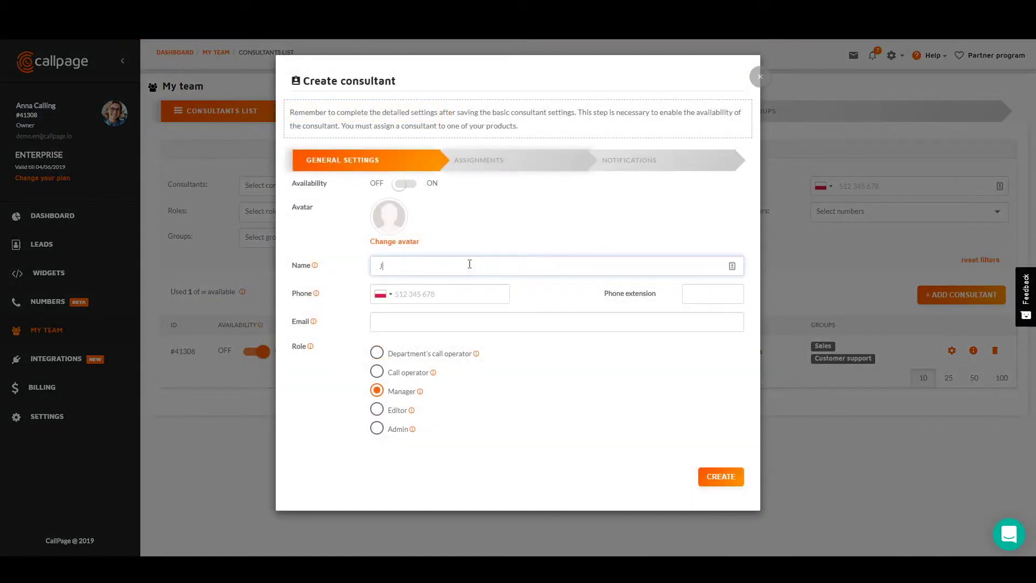
{"action": "type", "text": "ohn"}
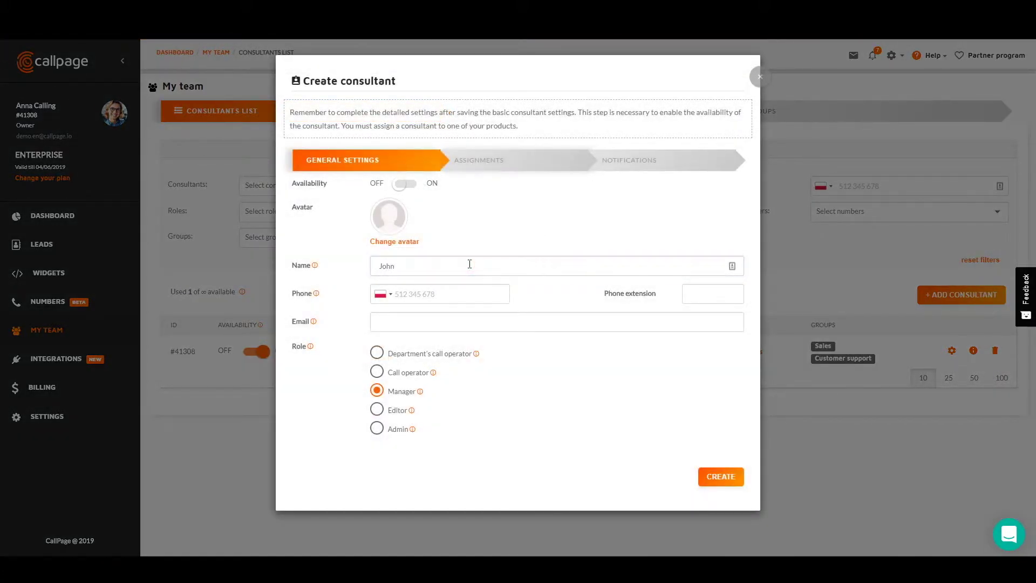
{"action": "key", "text": "Tab"}
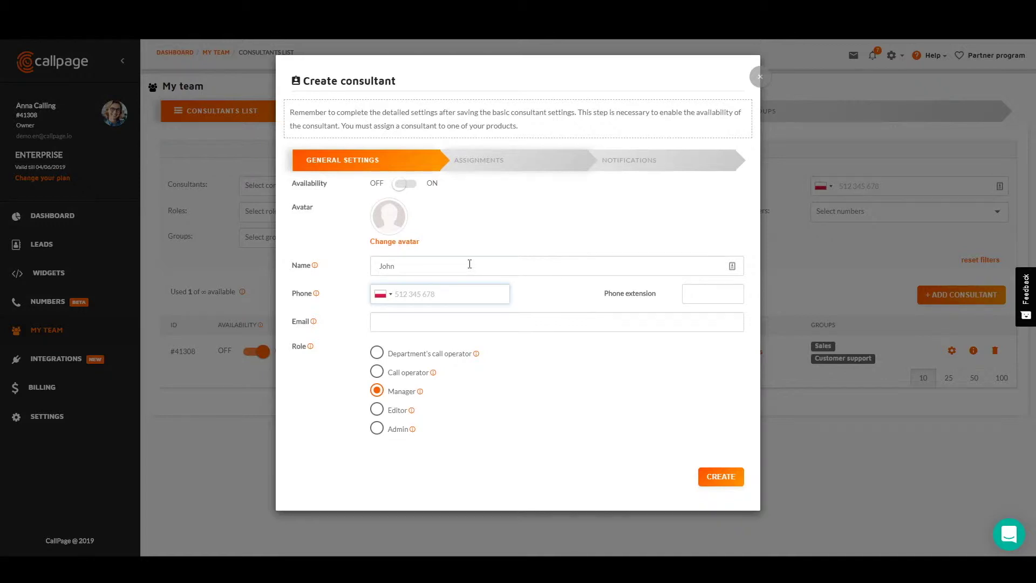
{"action": "type", "text": "508497730"}
{"action": "left_click", "coordinate": [541, 353]}
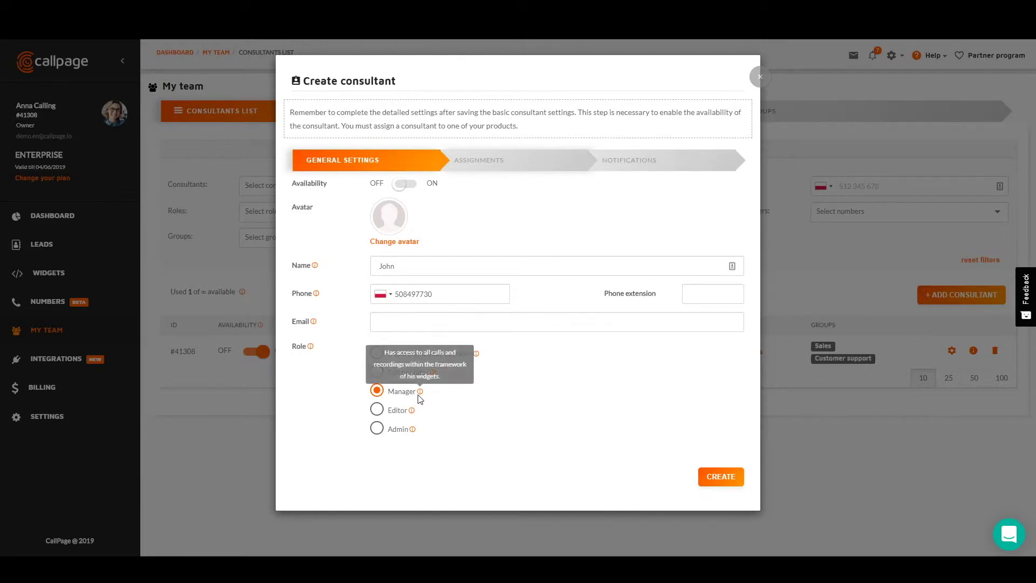
{"action": "mouse_move", "coordinate": [433, 372]}
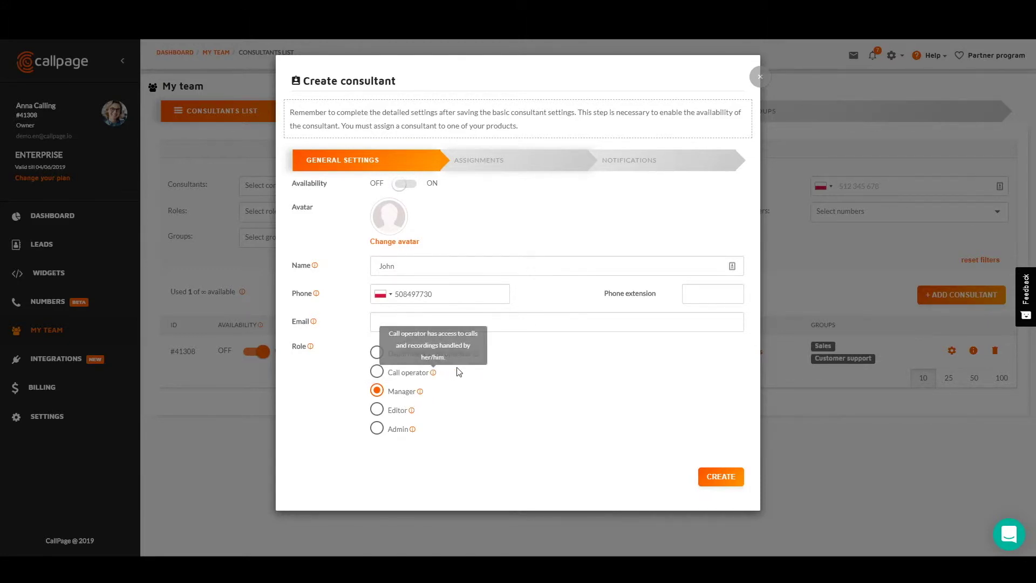
{"action": "mouse_move", "coordinate": [476, 353]}
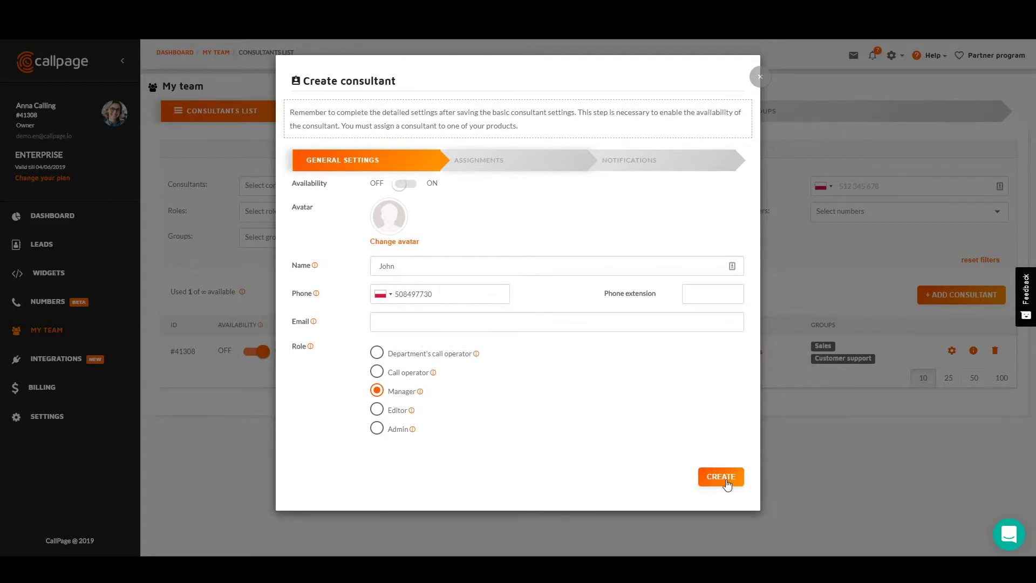
{"action": "left_click", "coordinate": [724, 477]}
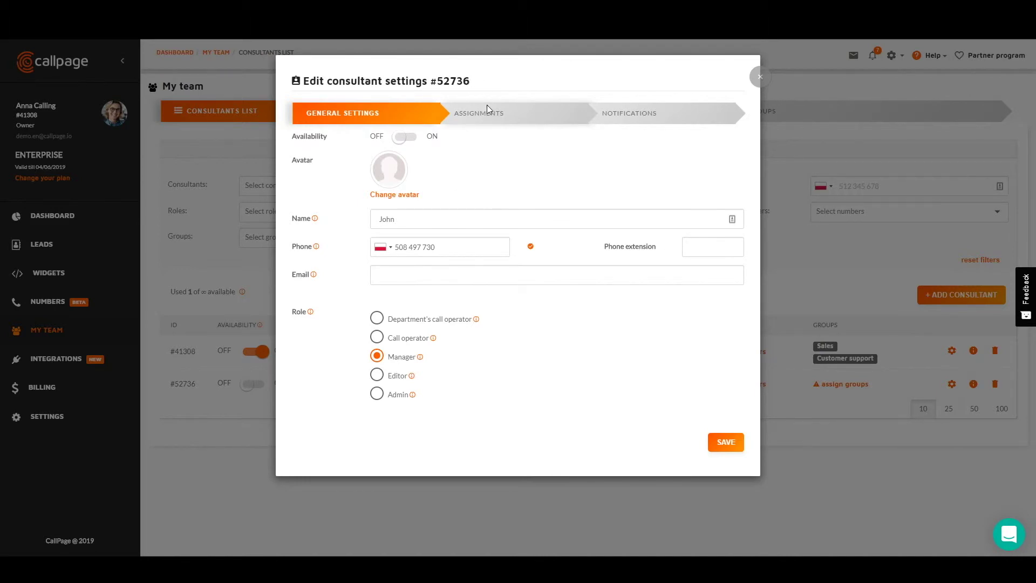
- Under Assignments, add widgets #25089 Callpage.io Standard, #25090 Callpage.io Departments and #33084 My first widget
{"action": "left_click", "coordinate": [486, 119]}
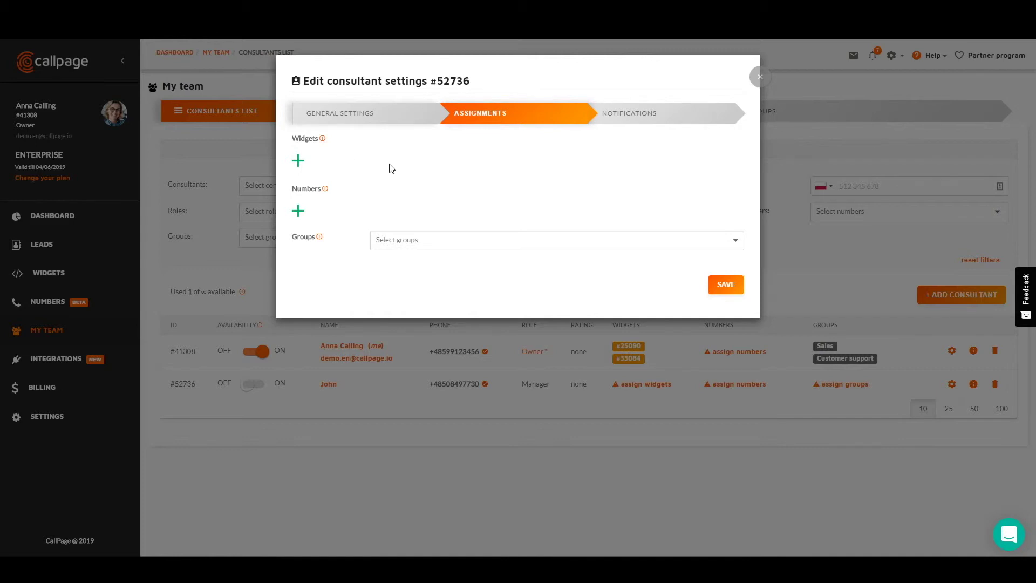
{"action": "left_click", "coordinate": [297, 163]}
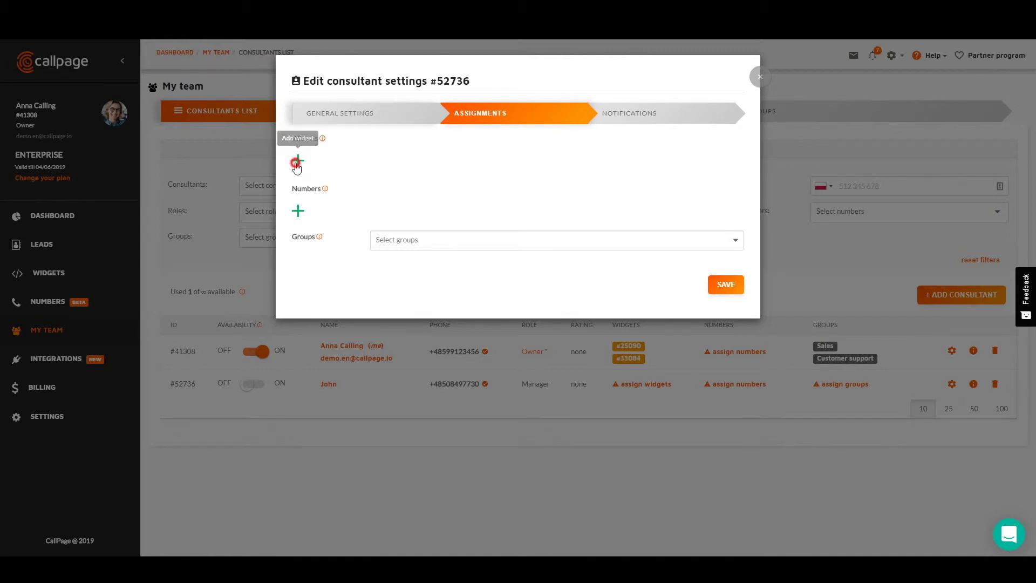
{"action": "left_click", "coordinate": [451, 162]}
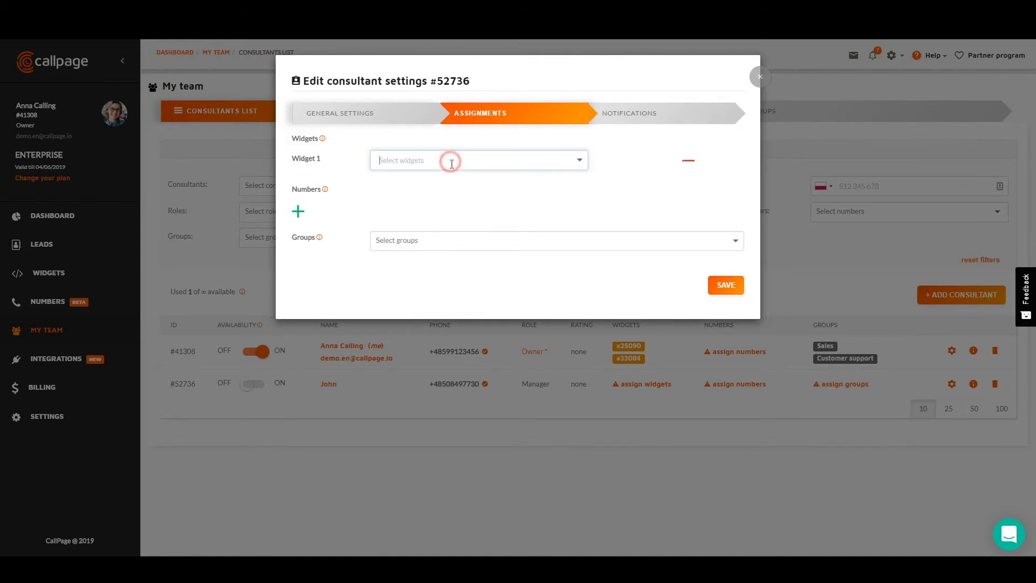
{"action": "left_click", "coordinate": [443, 187]}
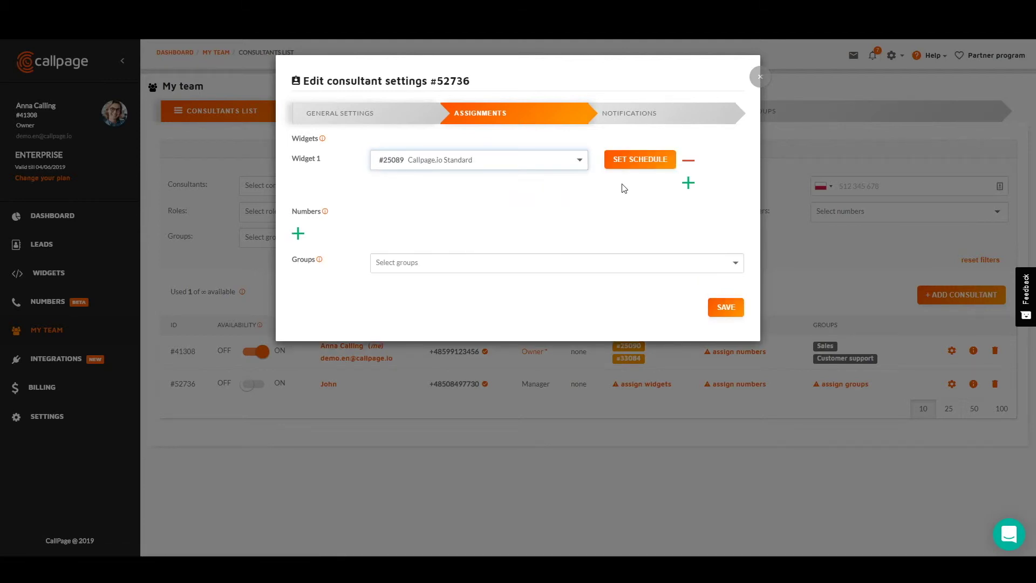
{"action": "left_click", "coordinate": [688, 183]}
{"action": "left_click", "coordinate": [550, 187]}
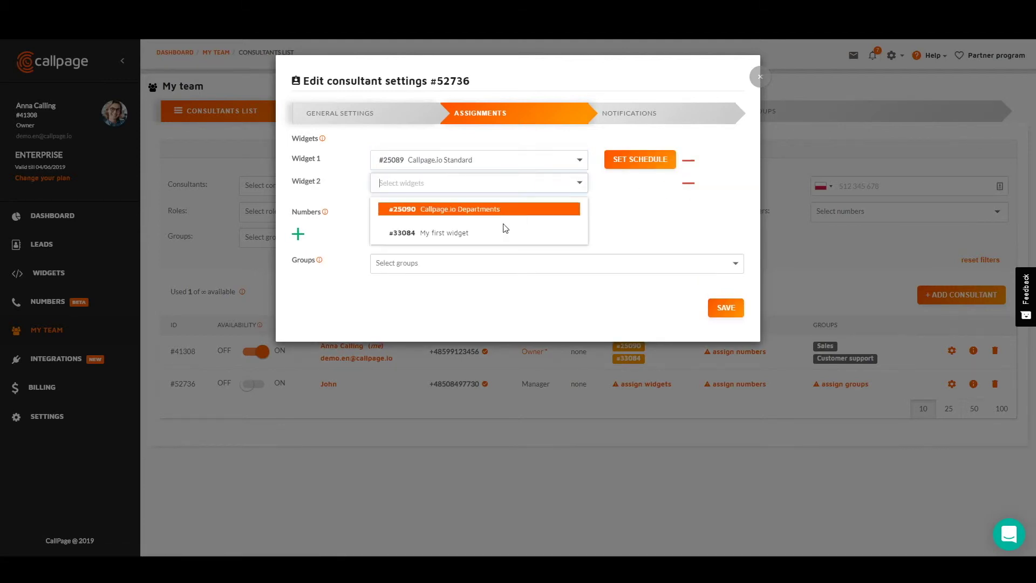
{"action": "left_click", "coordinate": [488, 212]}
{"action": "left_click", "coordinate": [686, 204]}
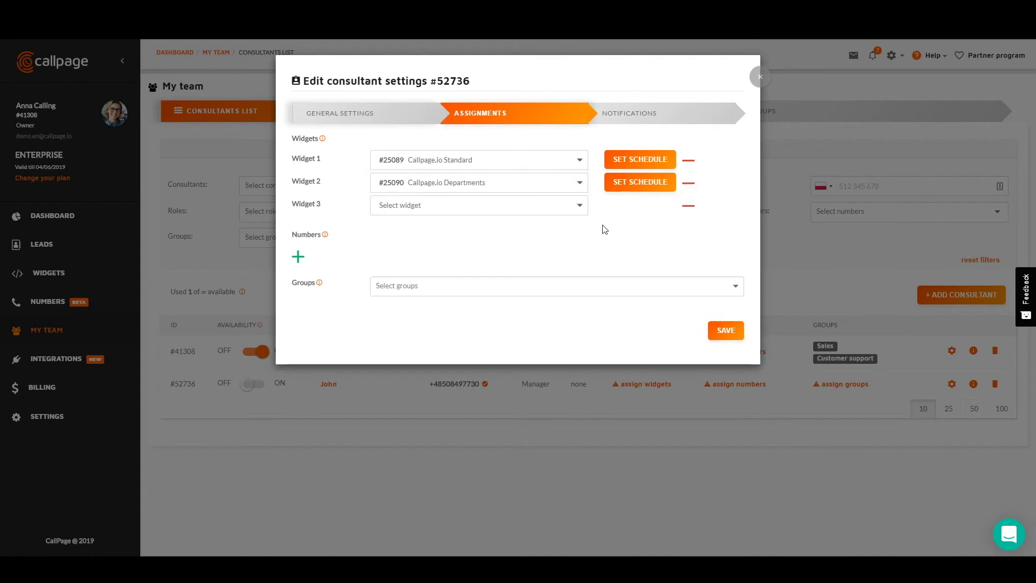
{"action": "left_click", "coordinate": [518, 209]}
{"action": "left_click", "coordinate": [487, 233]}
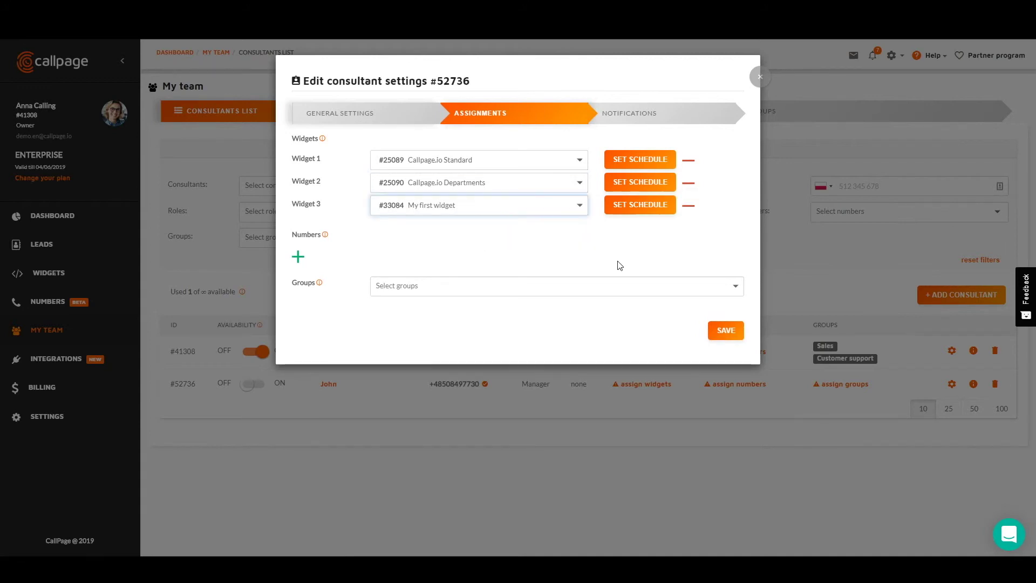
- Save John's three widget assignments in the Edit consultant settings dialog
{"action": "left_click", "coordinate": [727, 329]}
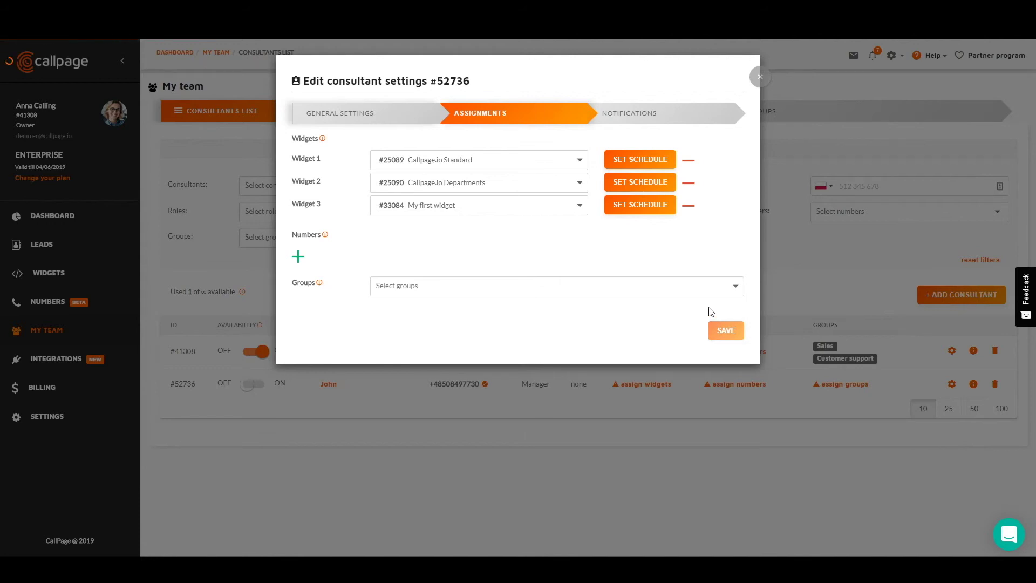